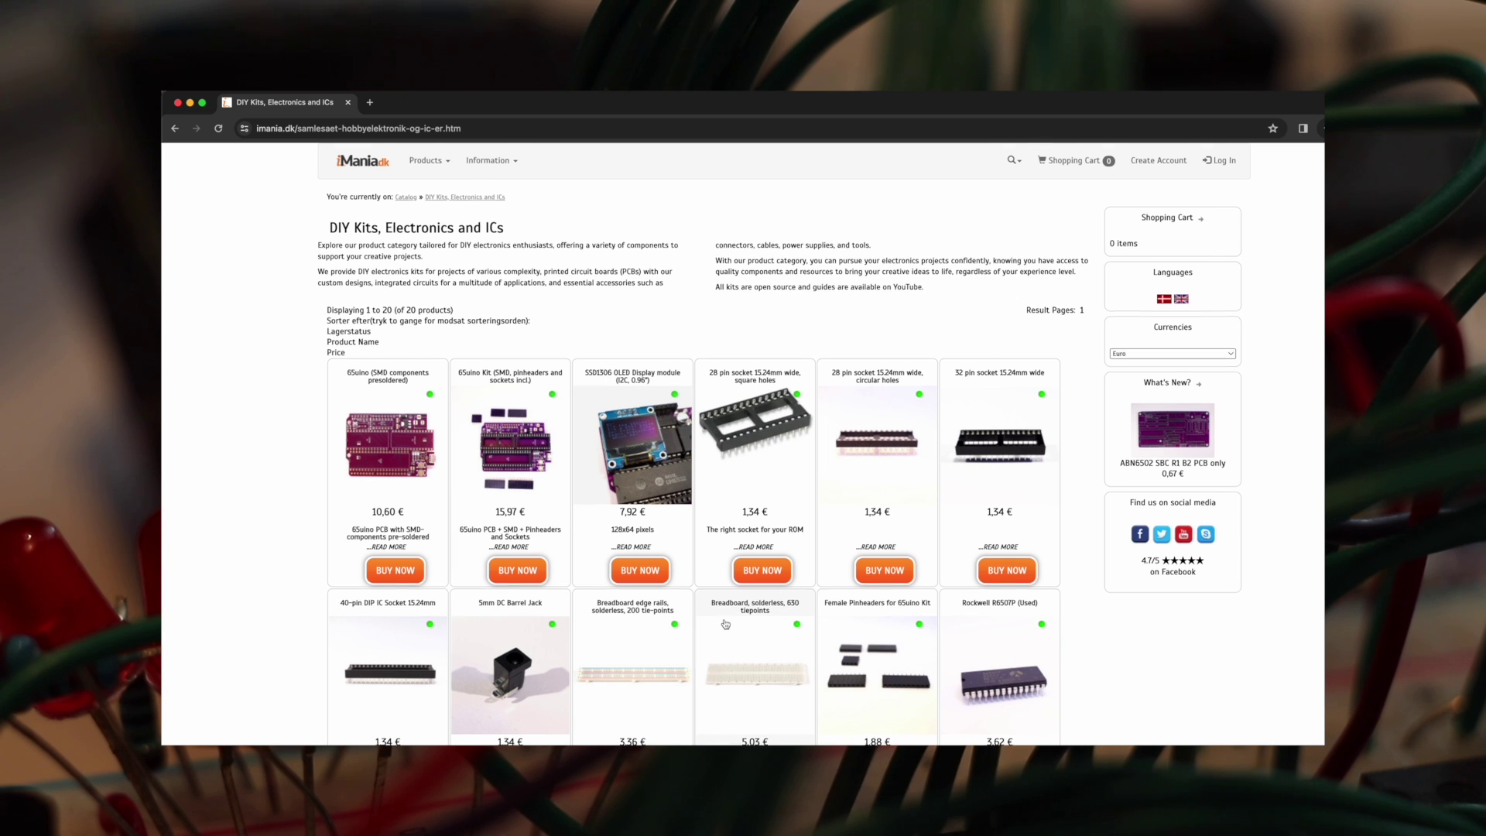
scroll(725, 624, "down", 2)
scroll(725, 623, "down", 2)
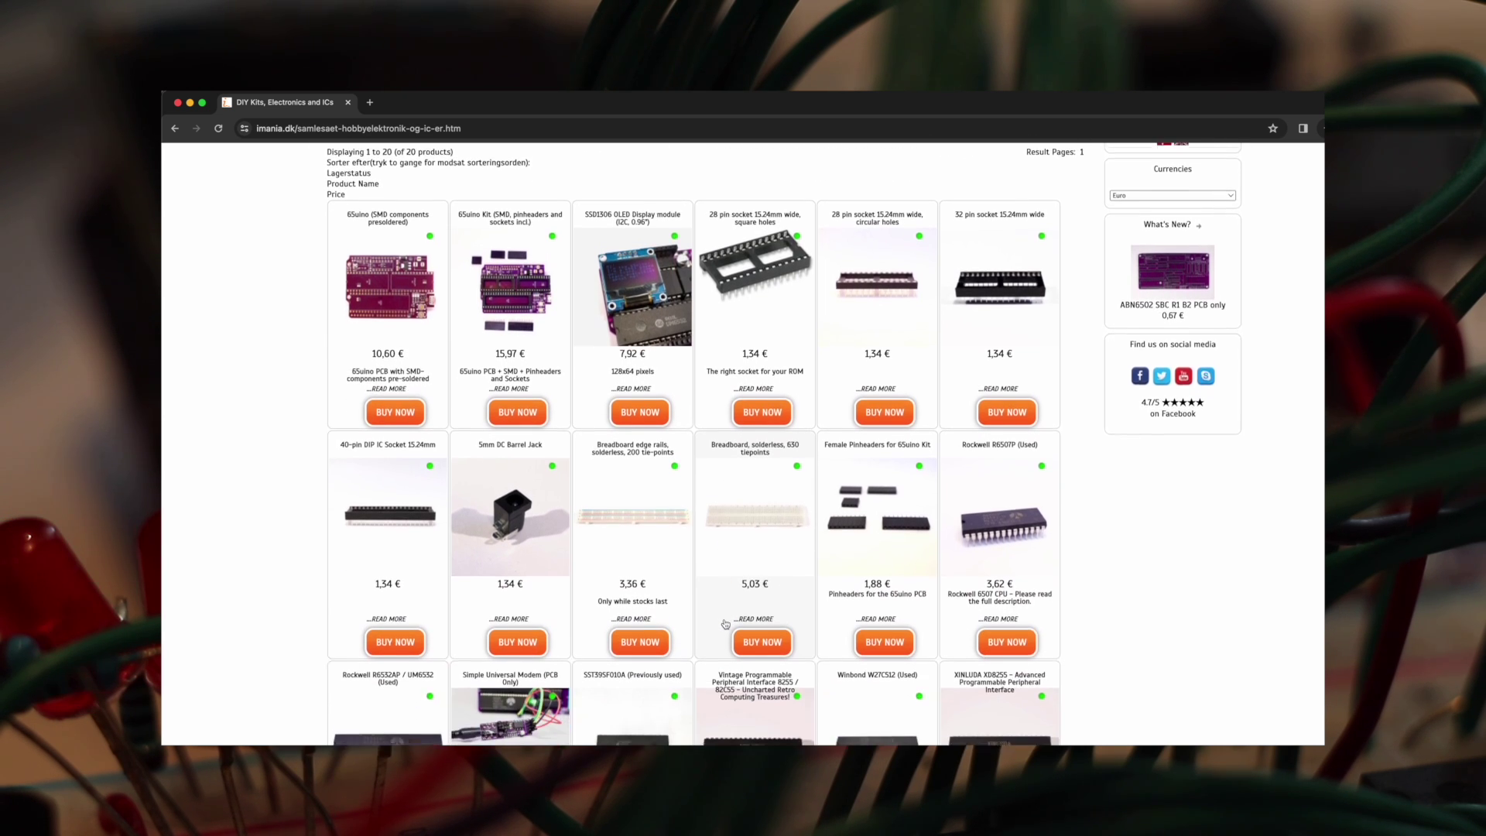
scroll(724, 624, "down", 2)
scroll(725, 624, "down", 2)
scroll(724, 623, "down", 2)
scroll(724, 624, "down", 2)
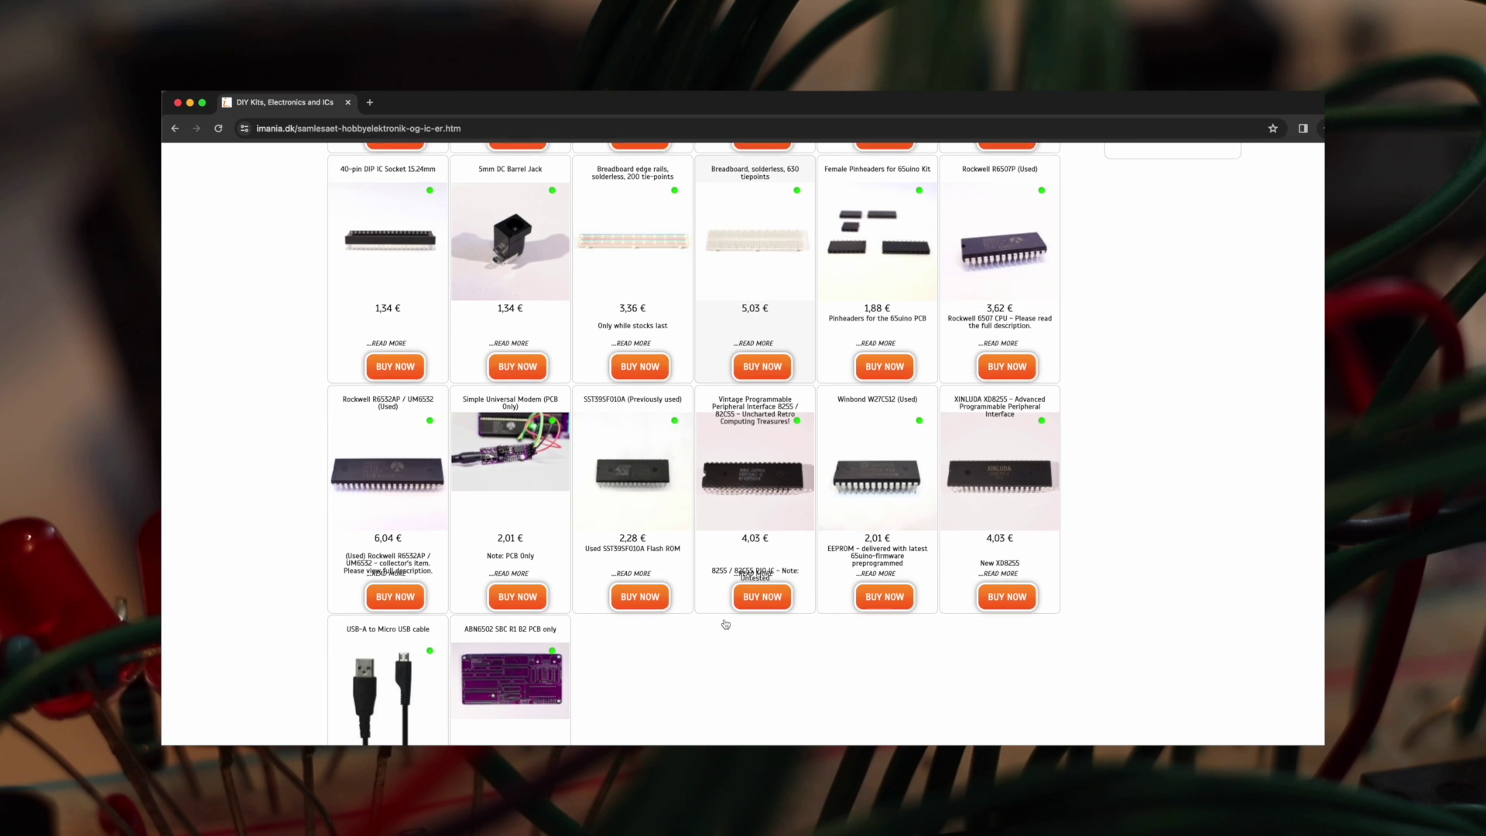